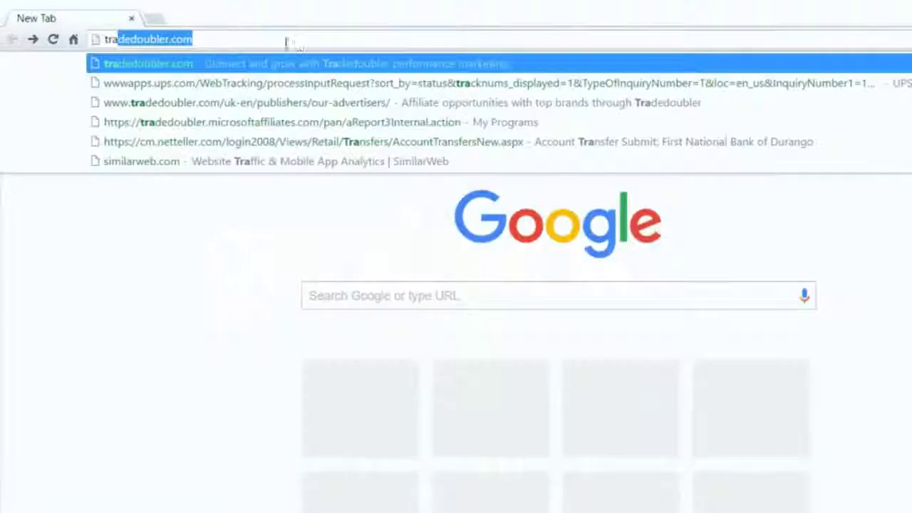
Log in at tradedoubler.microsoftaffiliates.com with the affiliate account username and password.
type("dedoubler")
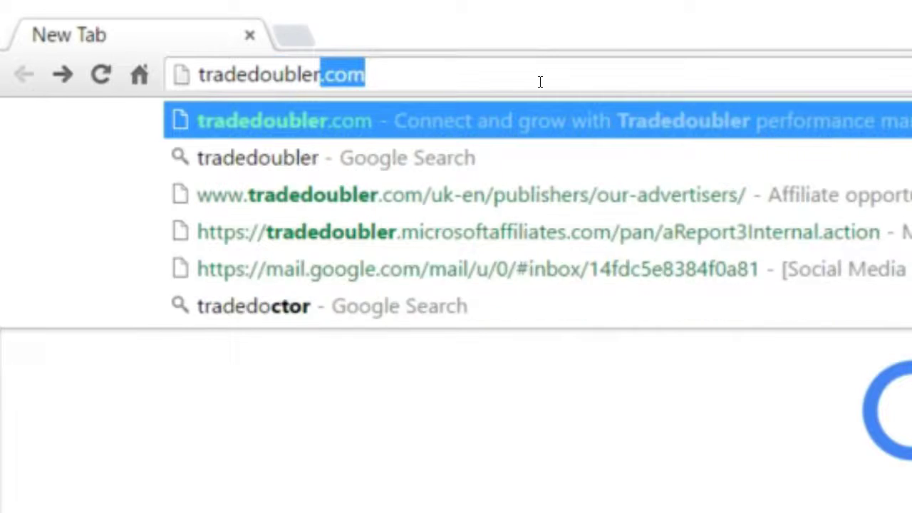
type(".microsof")
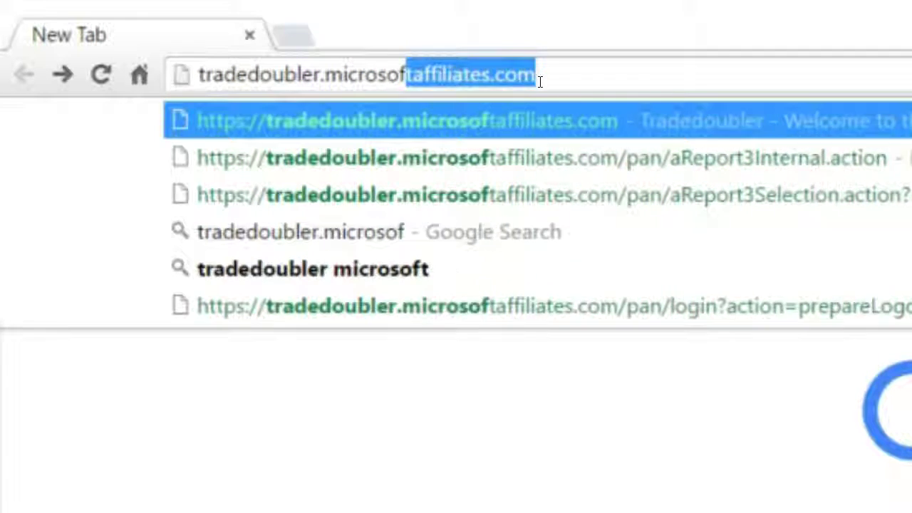
type("taffiliates.com")
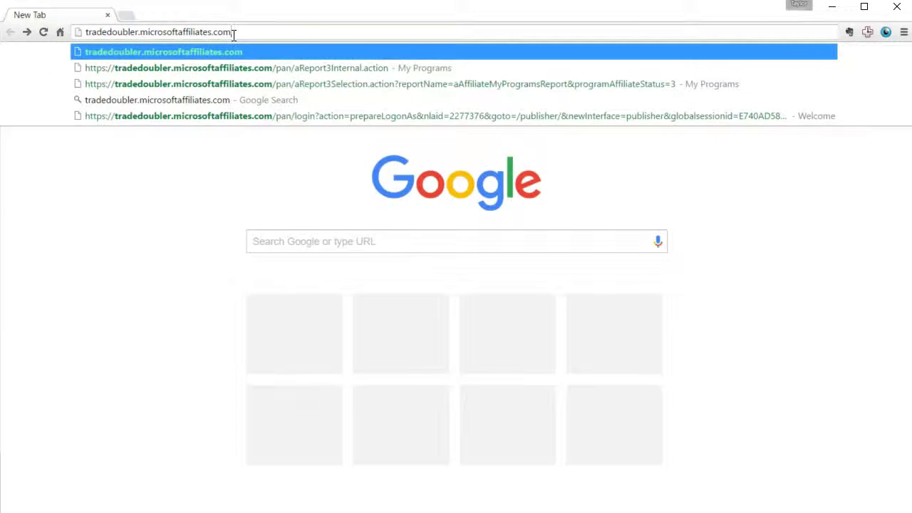
key("Return")
type("georiot")
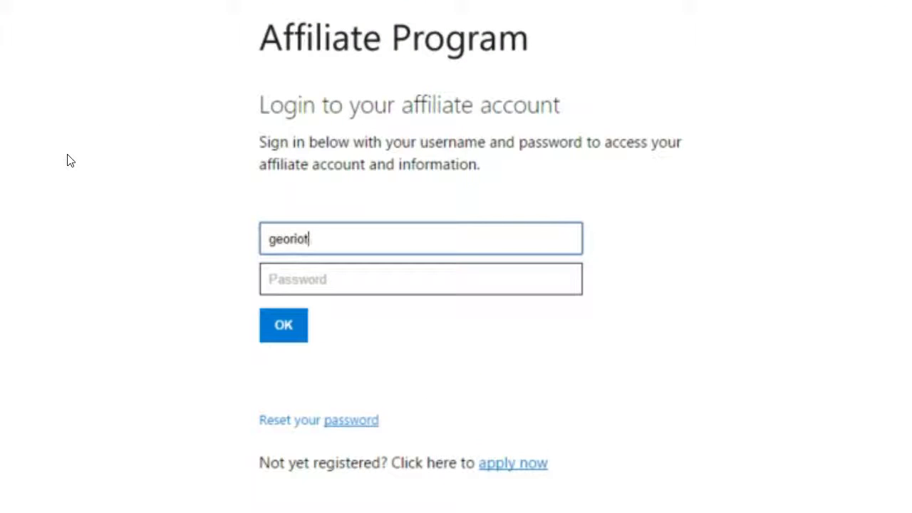
type("-msft")
key("Tab")
type("•")
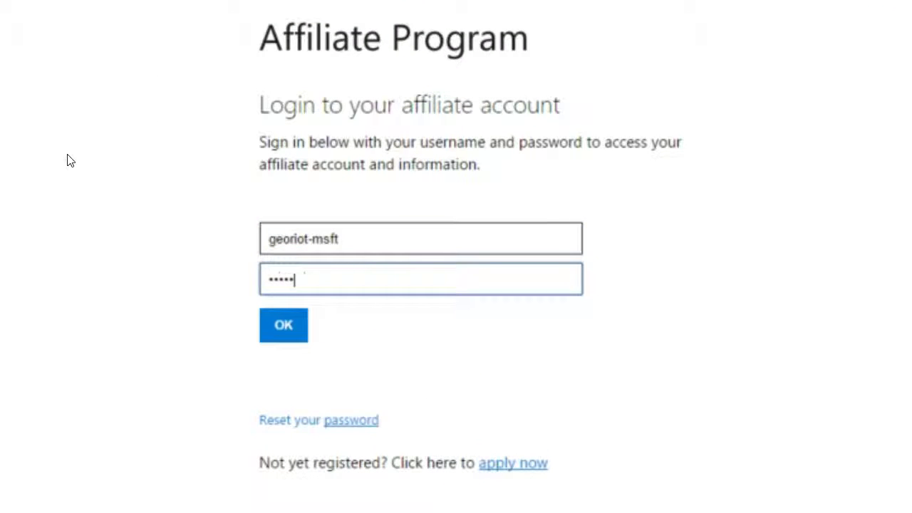
type("••••••")
key("Return")
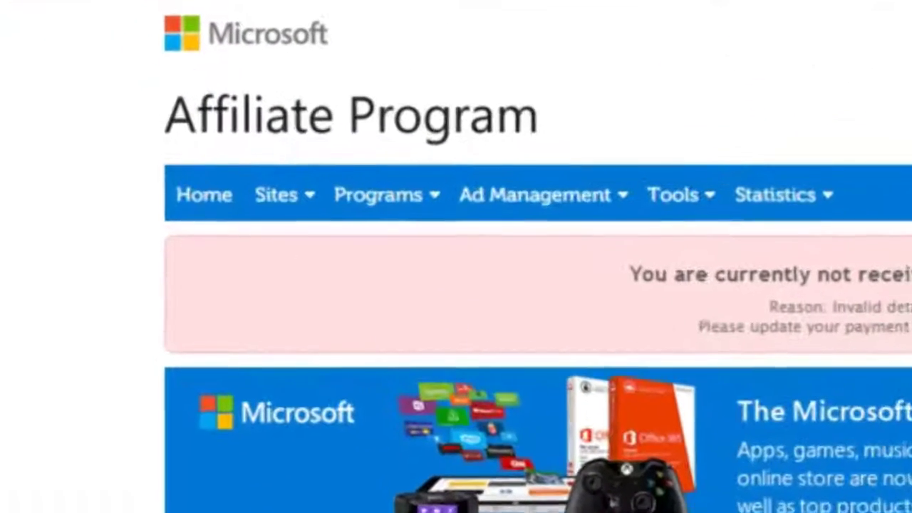
Run the My Programs report and scroll to Microsoft Private Affiliate Program AU.
left_click(394, 188)
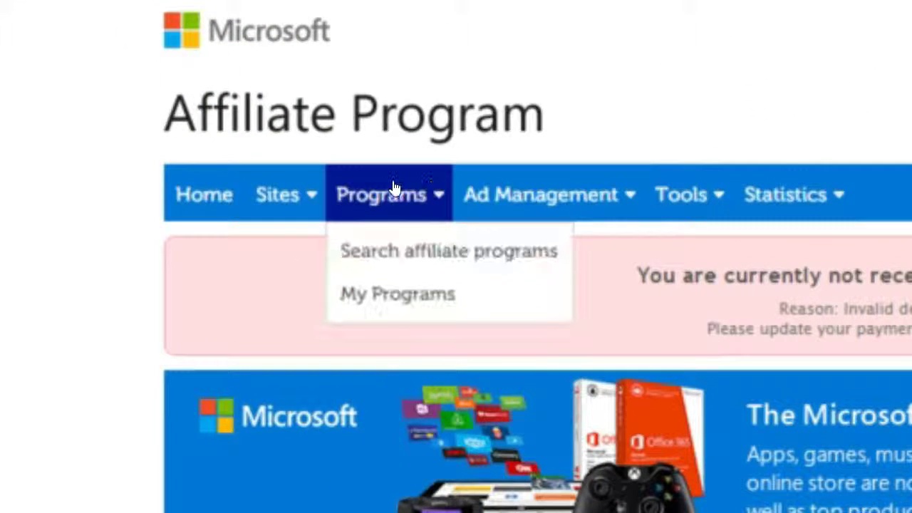
left_click(376, 294)
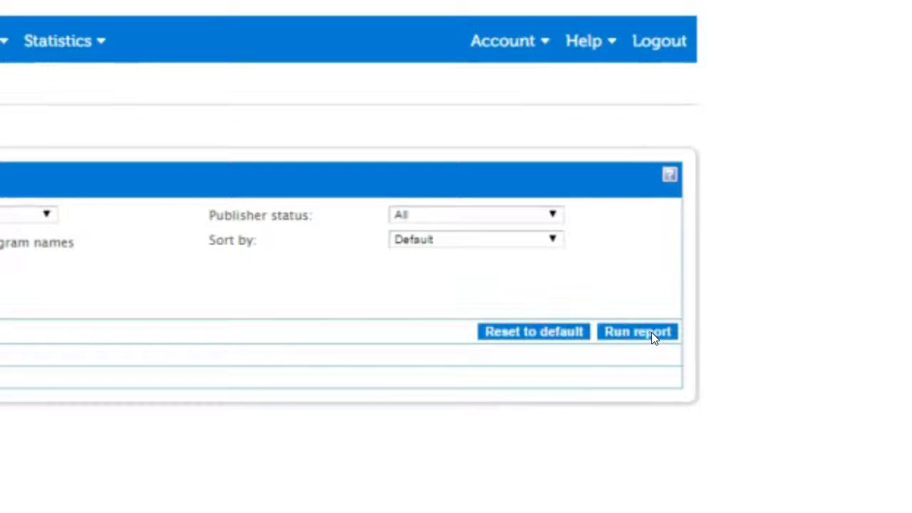
left_click(681, 311)
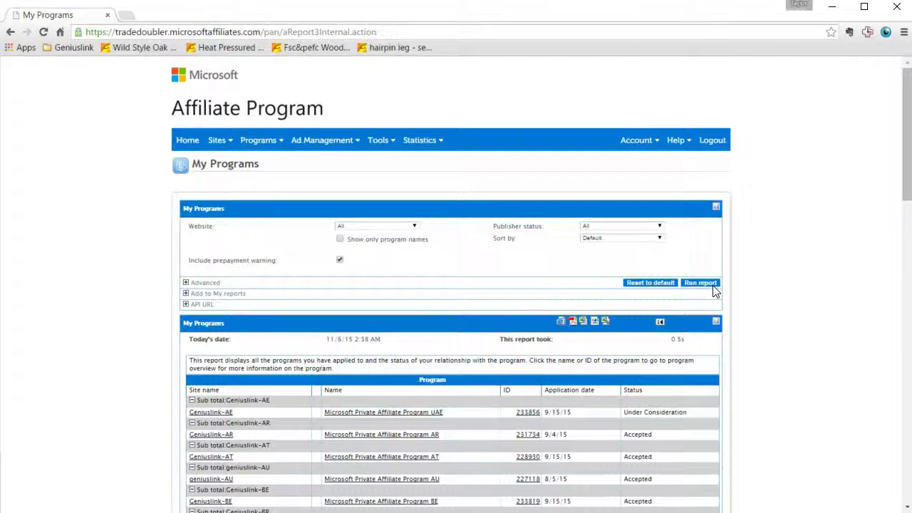
scroll(715, 290, "down", 2)
scroll(715, 291, "down", 2)
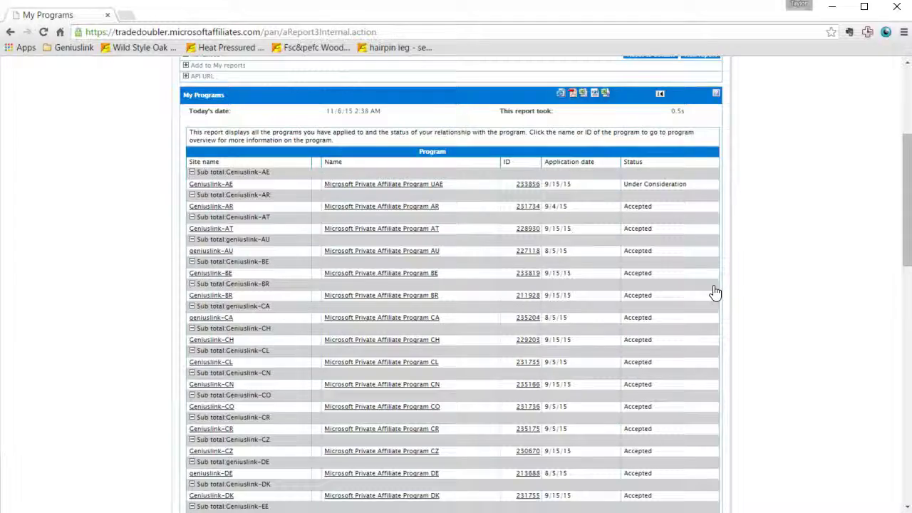
scroll(715, 291, "down", 1)
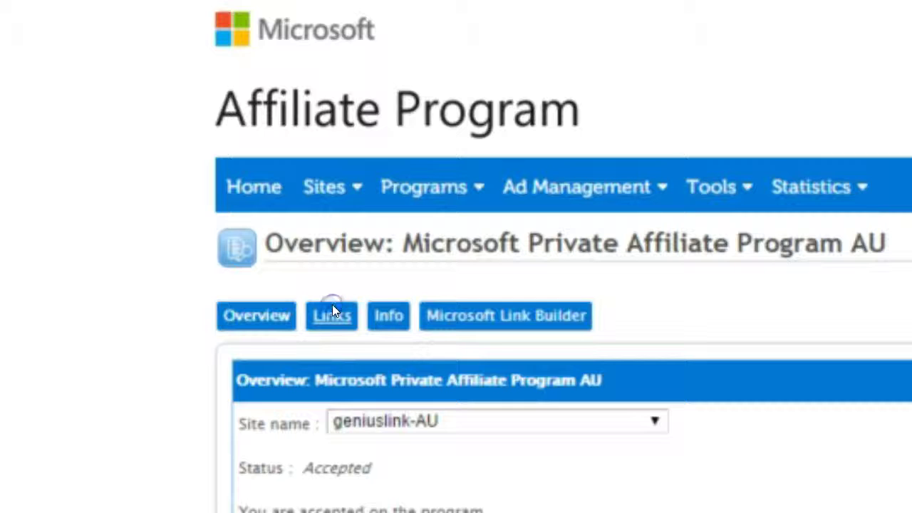
Create the AU program's basic text link and copy its tracking URL.
left_click(333, 306)
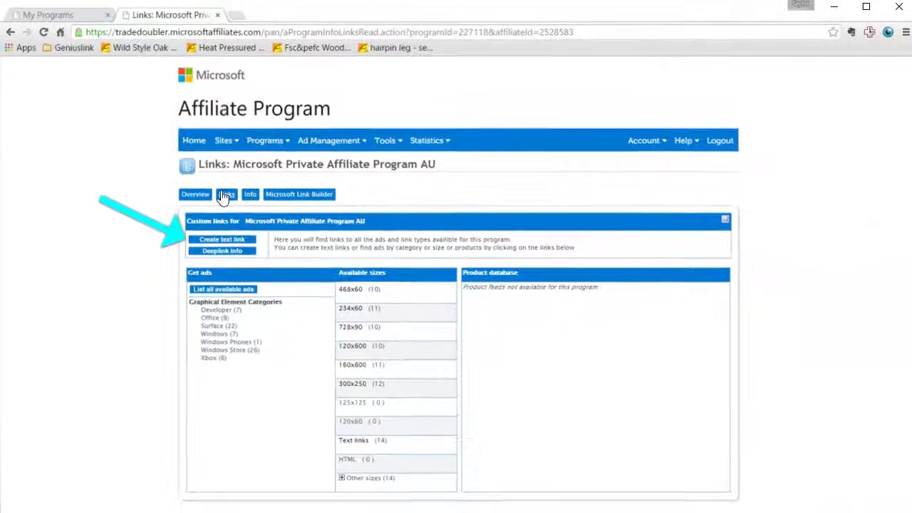
left_click(221, 240)
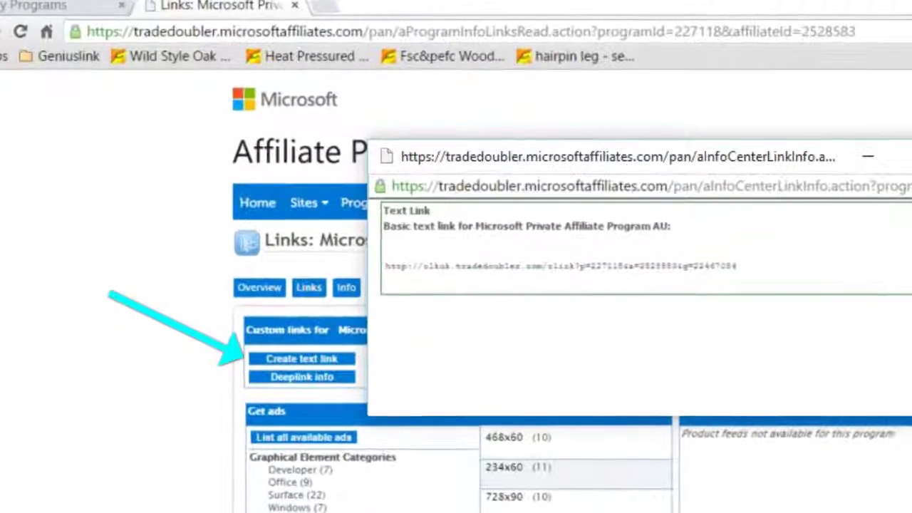
left_click_drag(766, 270, 384, 271)
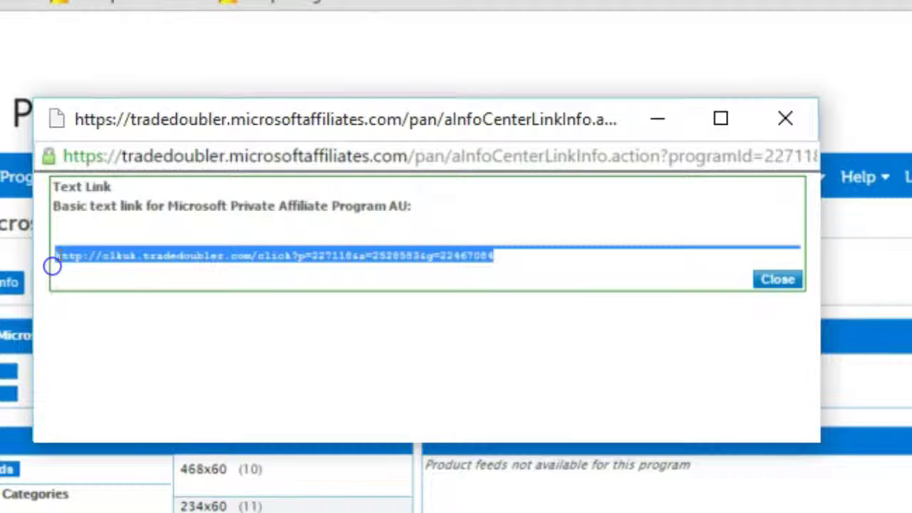
right_click(199, 270)
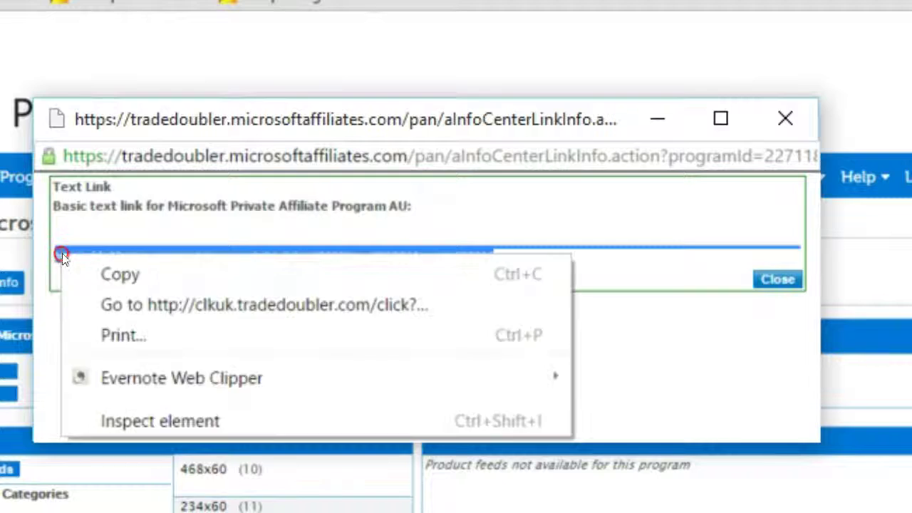
left_click(123, 273)
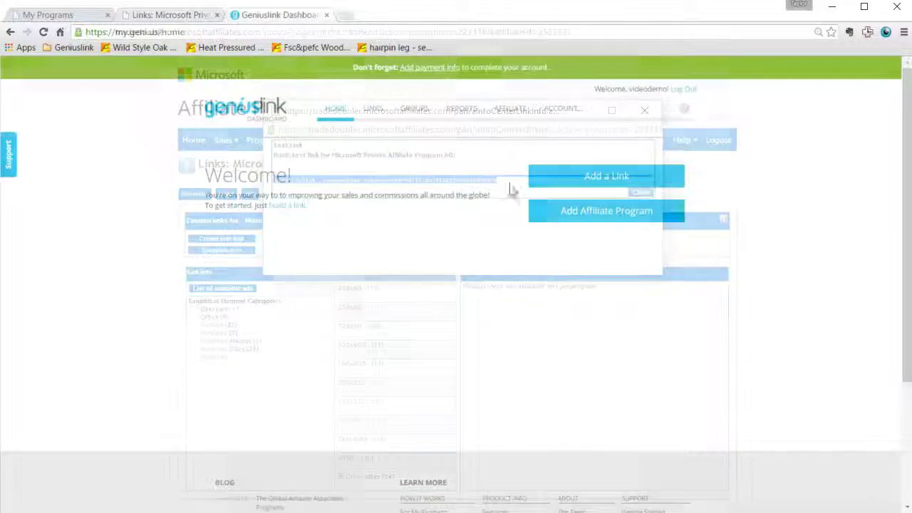
Connect a new Geniuslink affiliate program from the pasted AU Tradedoubler click link.
left_click(508, 111)
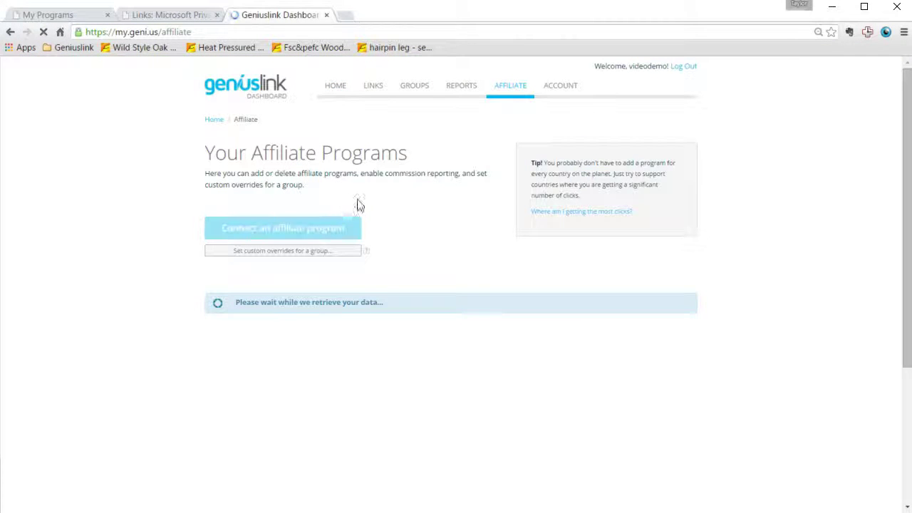
left_click(328, 224)
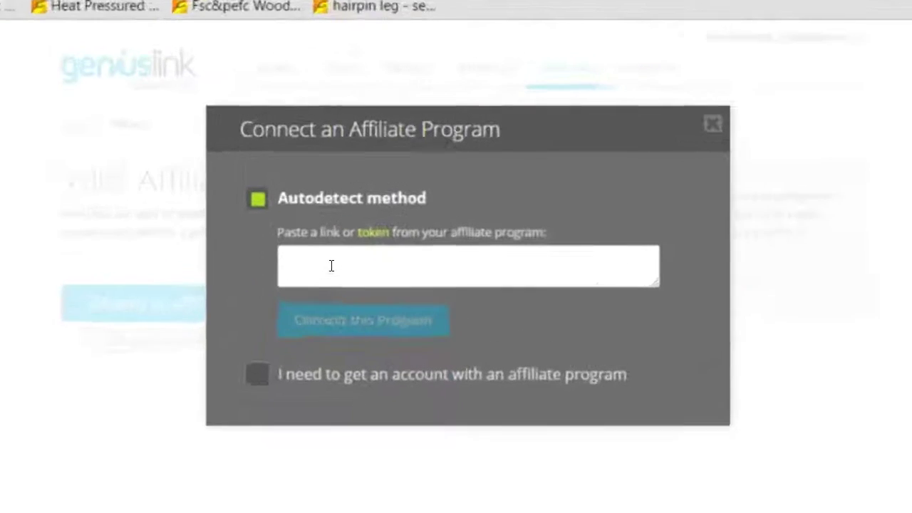
left_click(365, 211)
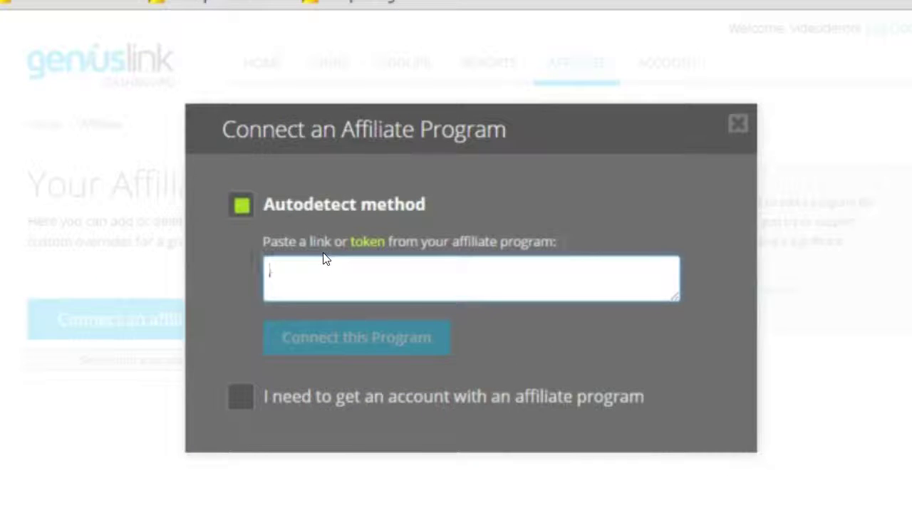
key("ctrl+v")
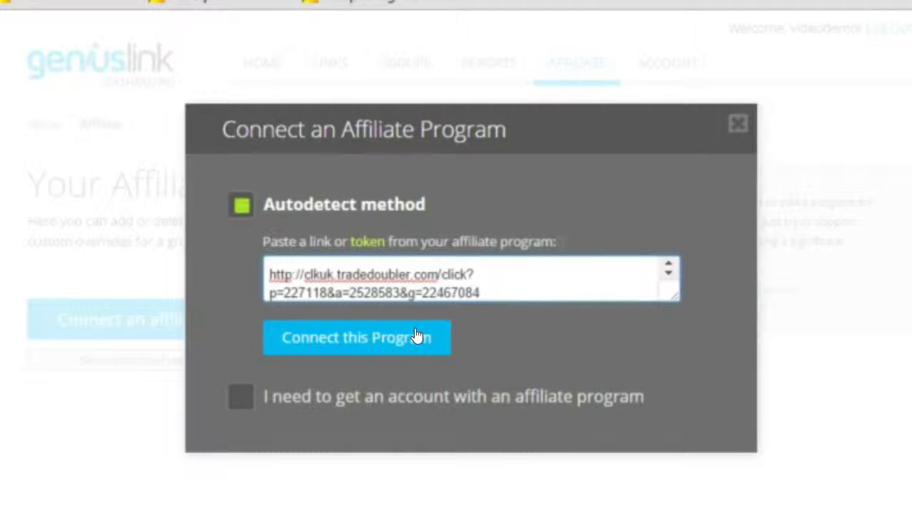
left_click(417, 336)
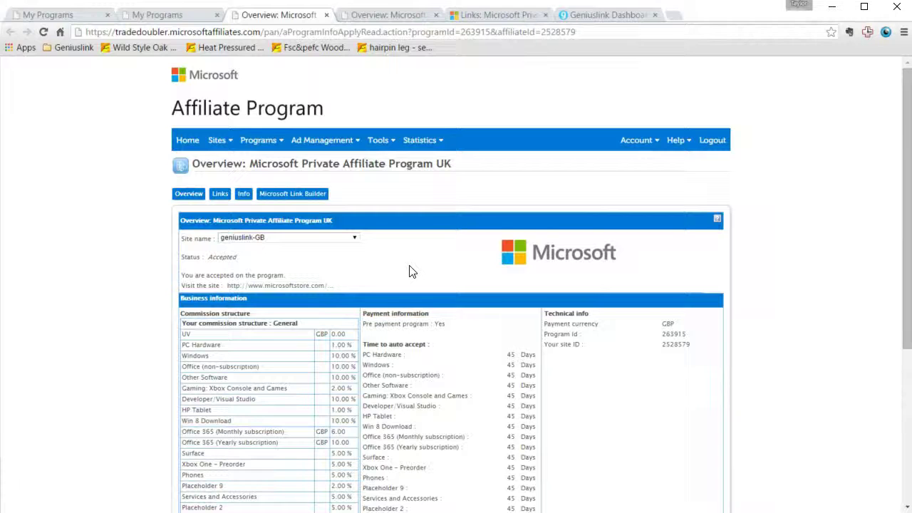
Go to the UK program Overview and copy Program Id 263915 from Technical info.
scroll(412, 271, "down", 1)
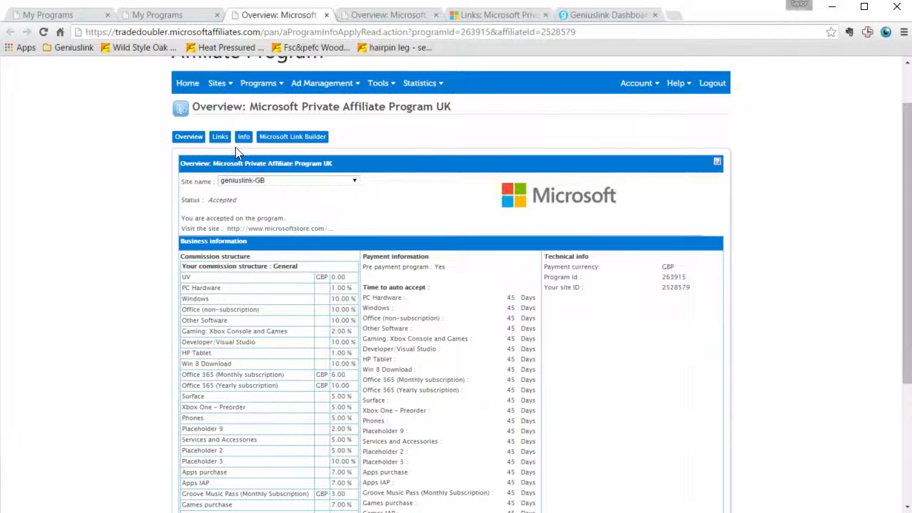
left_click(221, 137)
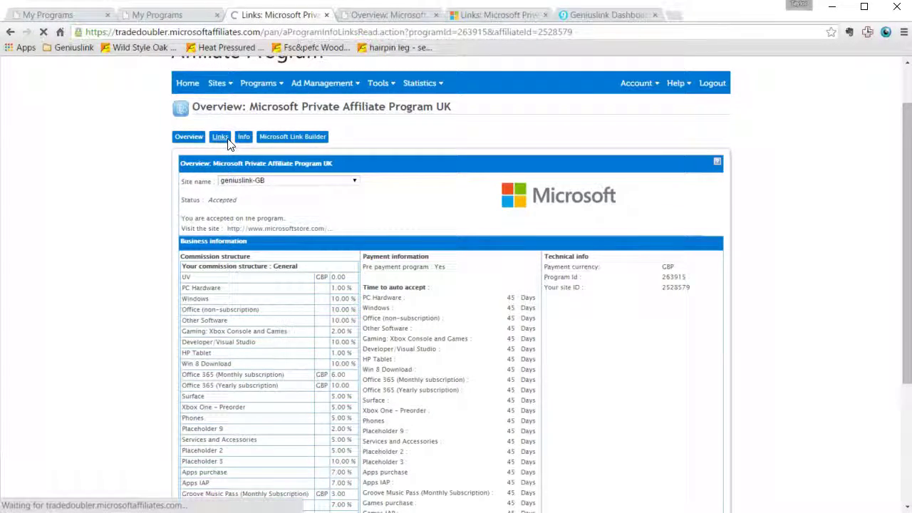
left_click(228, 143)
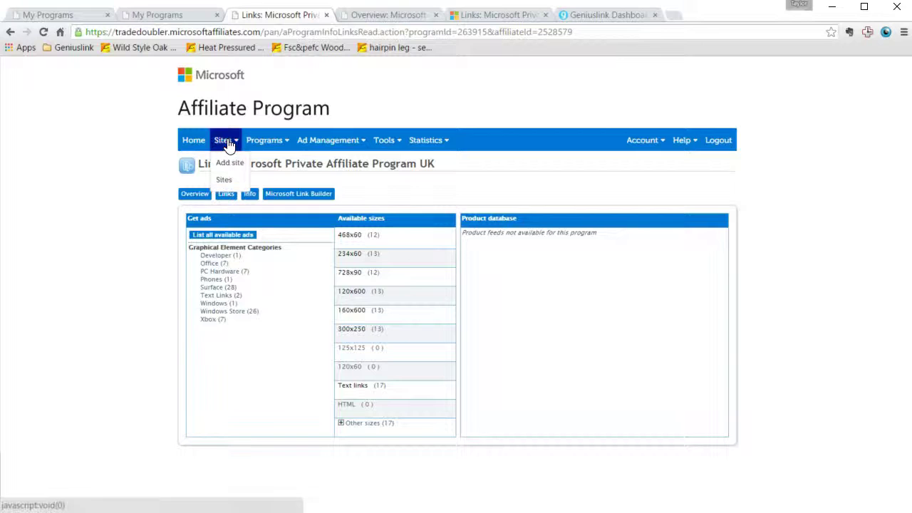
left_click(201, 196)
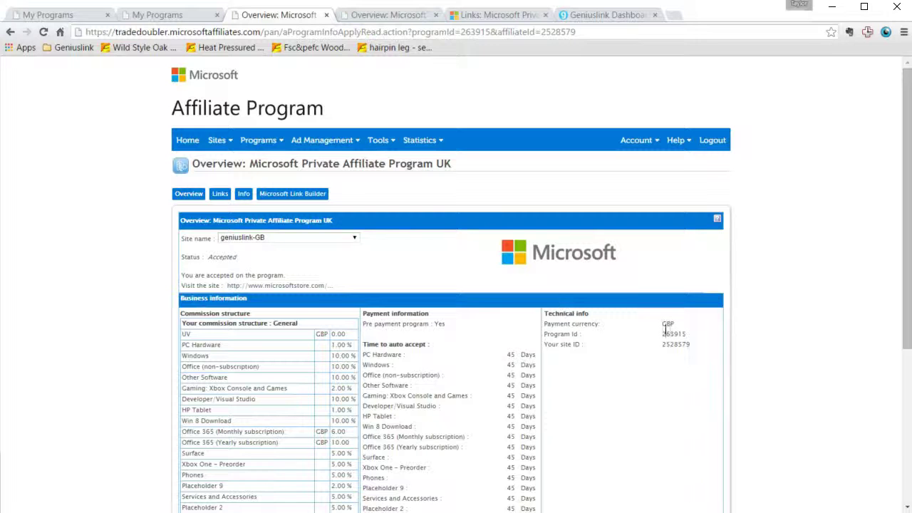
left_click(686, 334)
left_click_drag(686, 333, 663, 335)
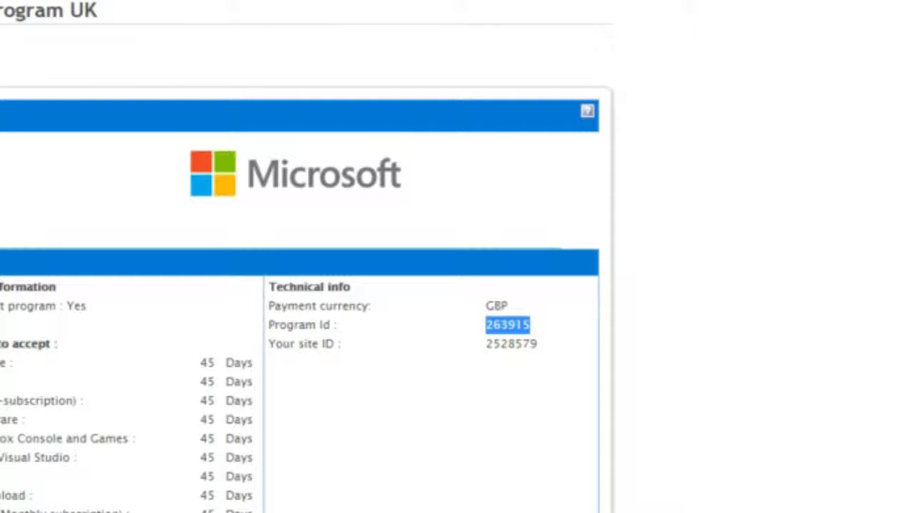
right_click(489, 341)
left_click(518, 348)
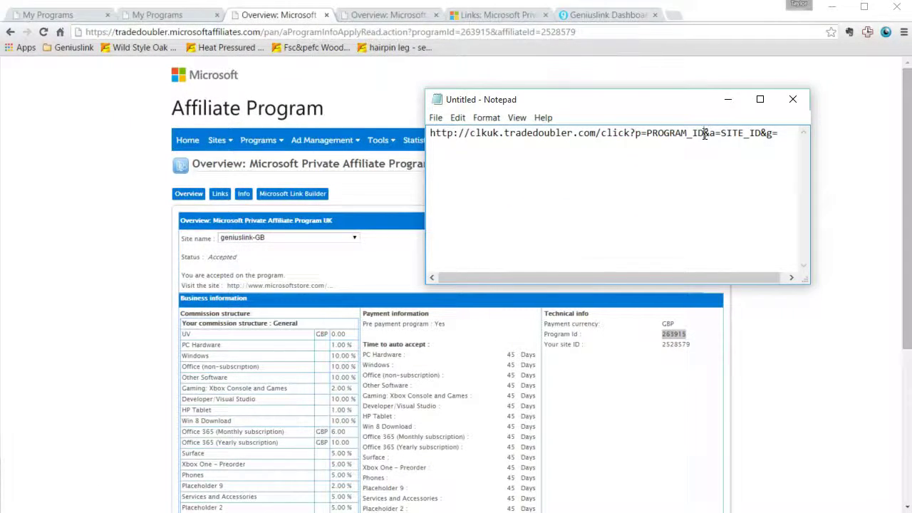
Replace PROGRAM_ID with 263915 and SITE_ID with site ID 2528579 in the Notepad link.
left_click_drag(704, 134, 647, 134)
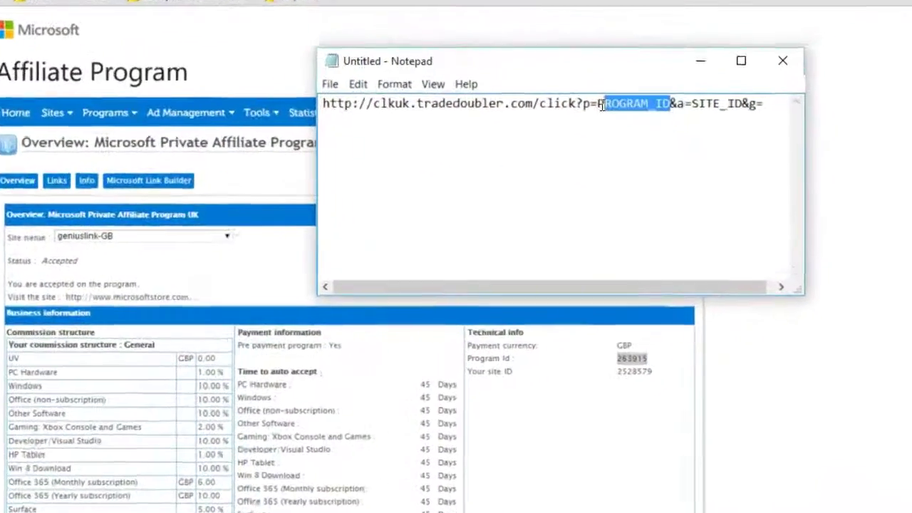
key("ctrl+v")
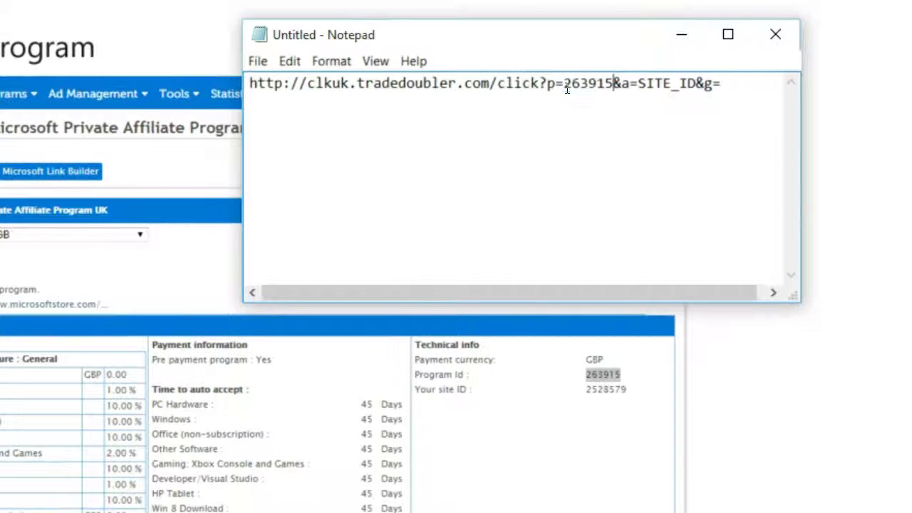
left_click(584, 408)
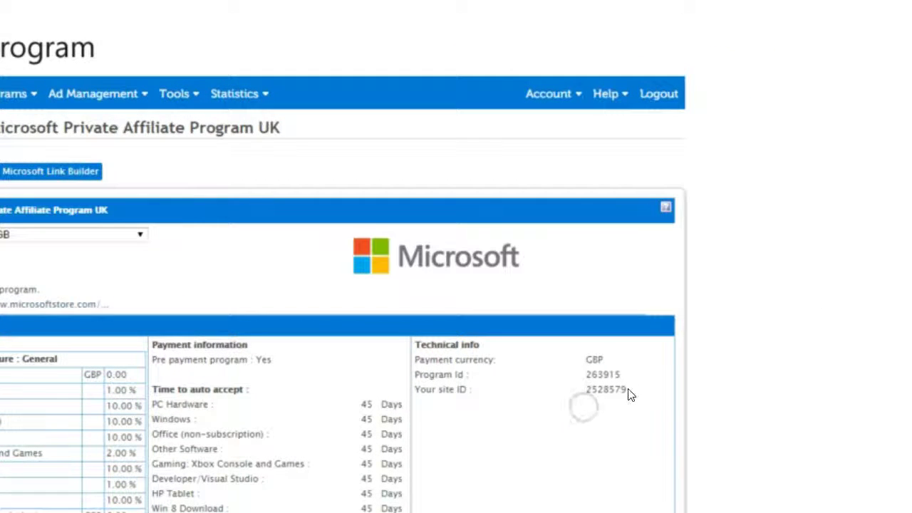
left_click_drag(627, 389, 586, 390)
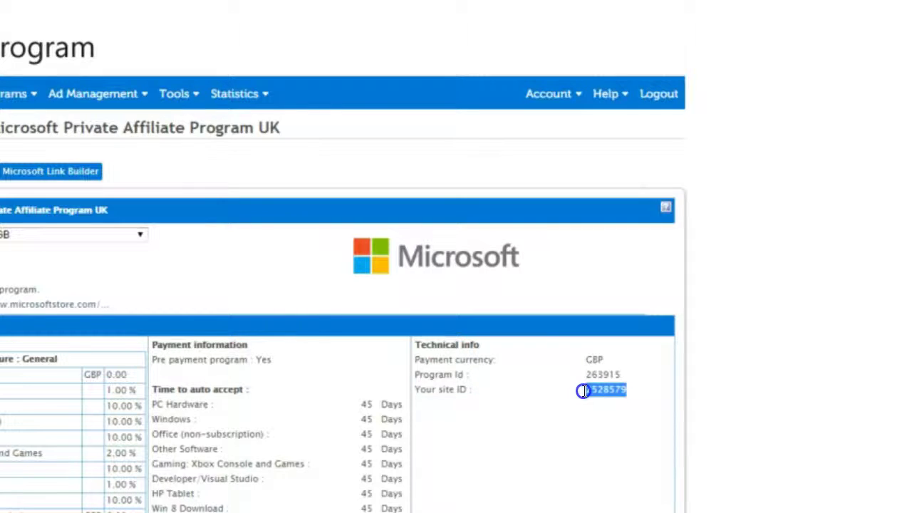
right_click(589, 391)
left_click(608, 404)
key("alt+Tab")
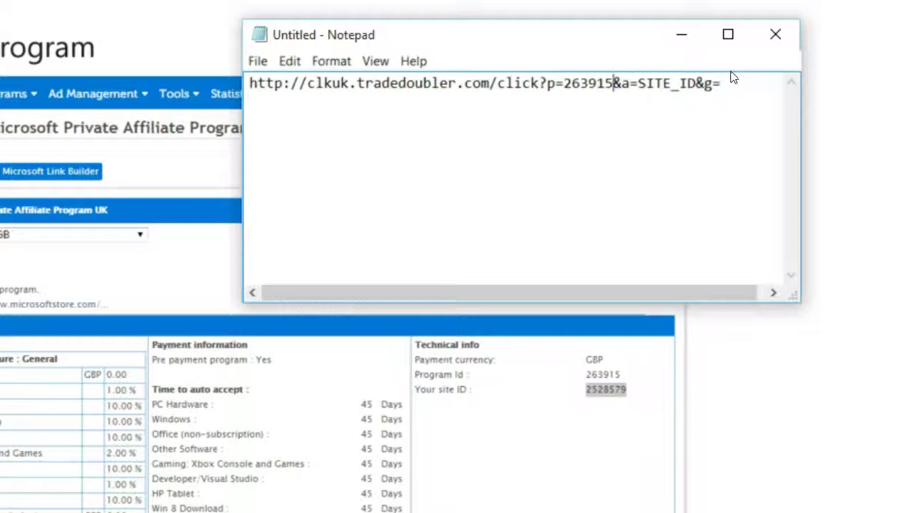
left_click_drag(696, 83, 638, 80)
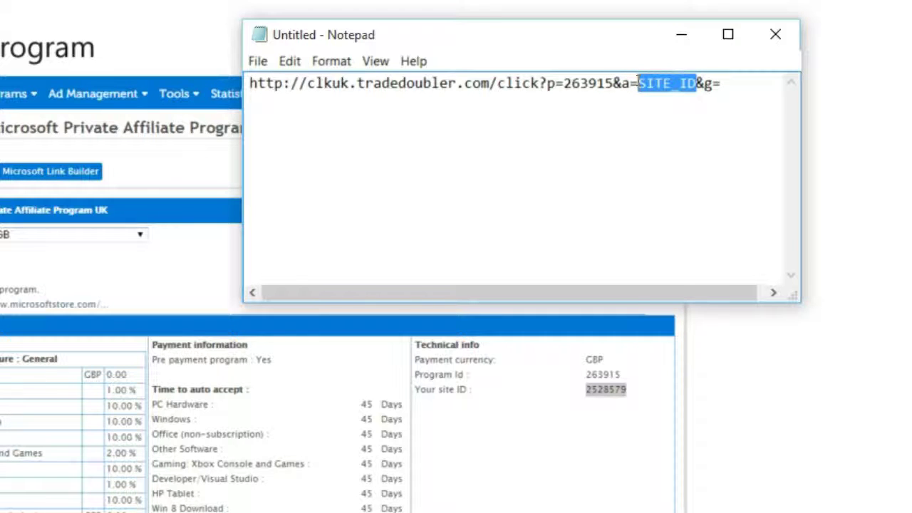
key("ctrl+v")
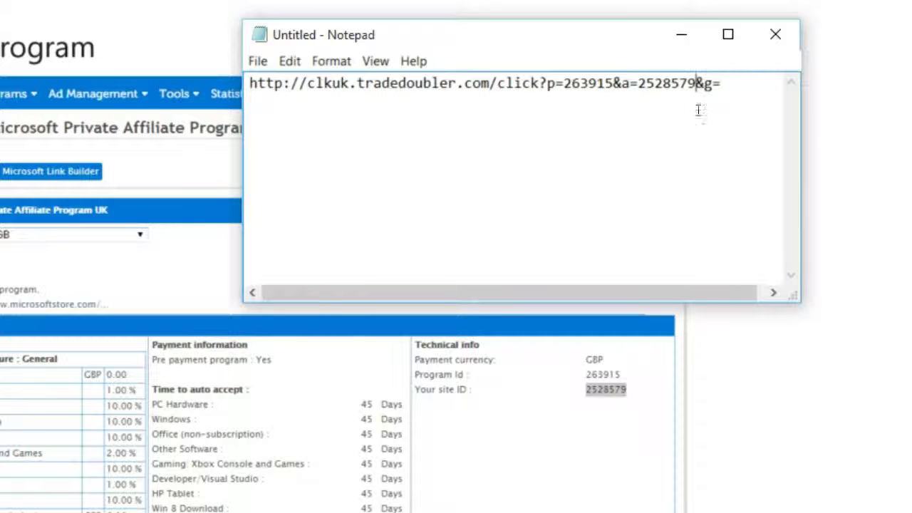
Copy the completed UK link from Notepad and connect it as a Geniuslink affiliate program.
left_click_drag(737, 95, 240, 76)
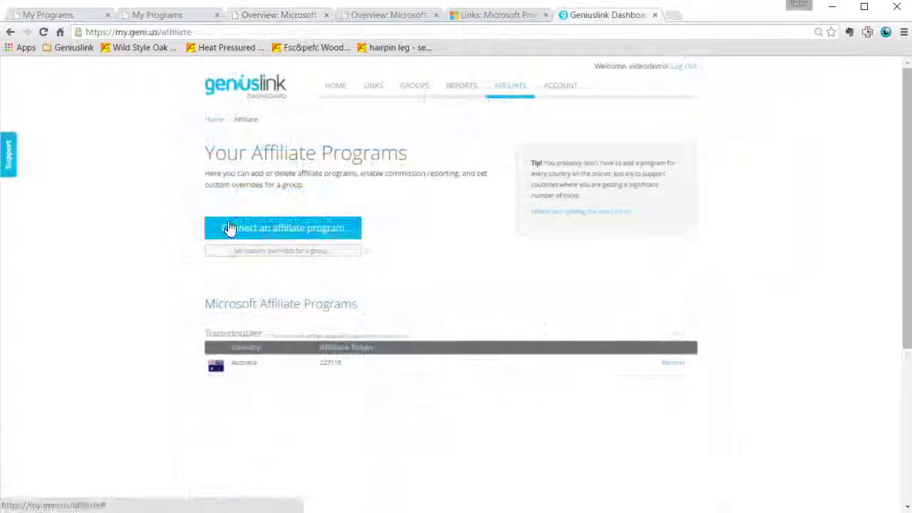
left_click(394, 203)
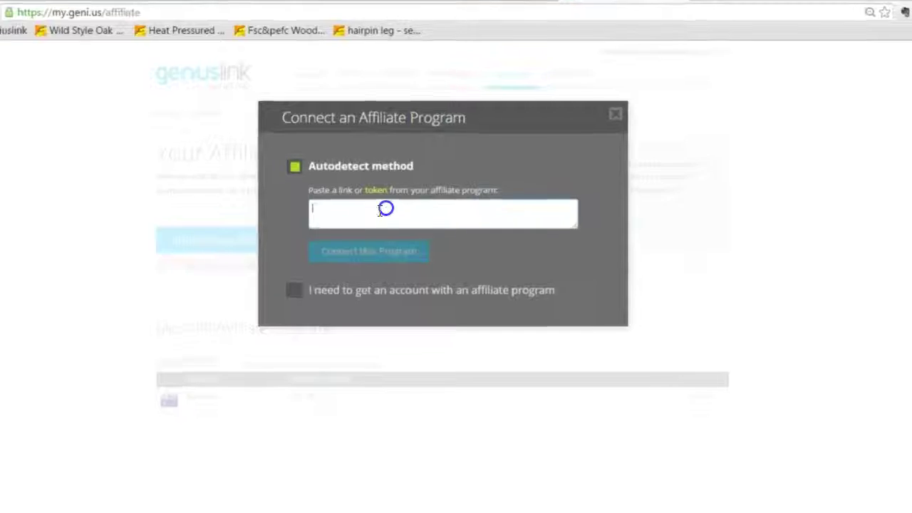
key("ctrl+v")
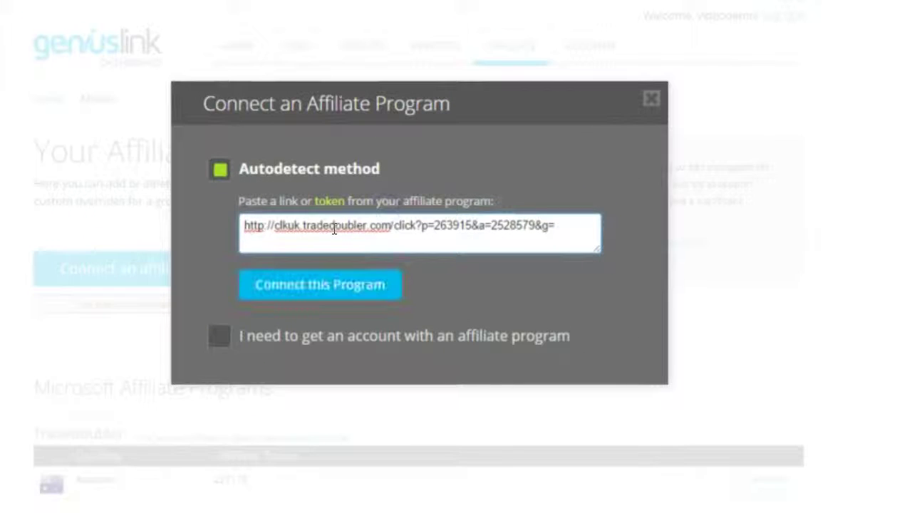
left_click(371, 248)
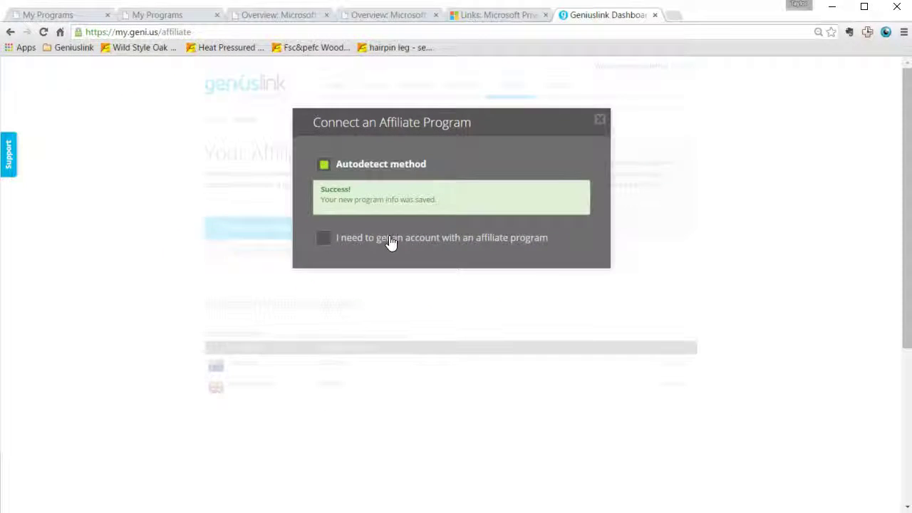
left_click(600, 289)
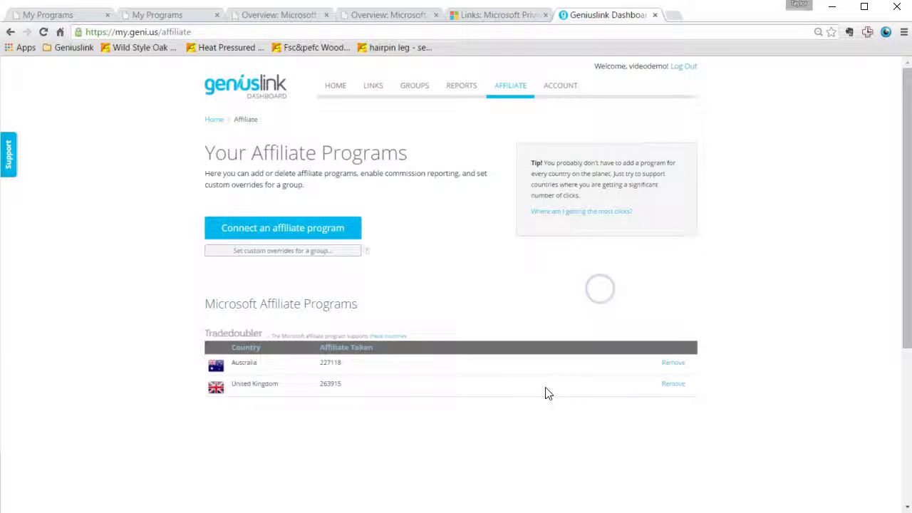